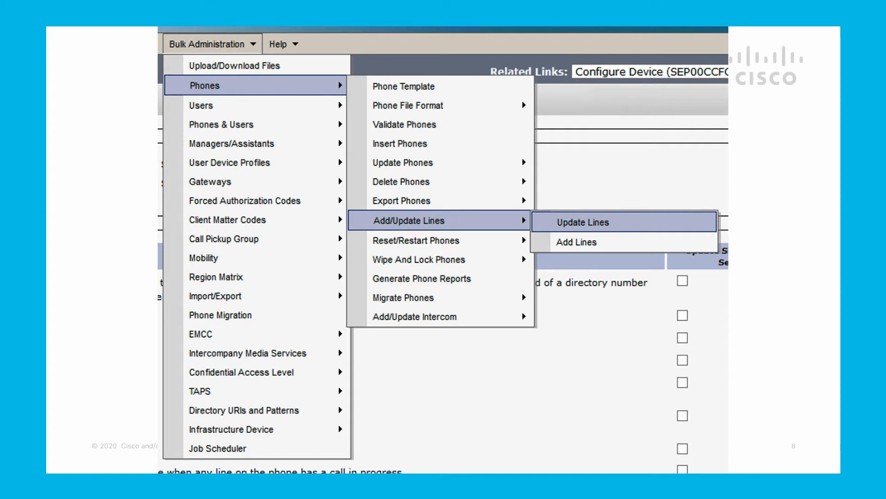
pyautogui.press('Right')
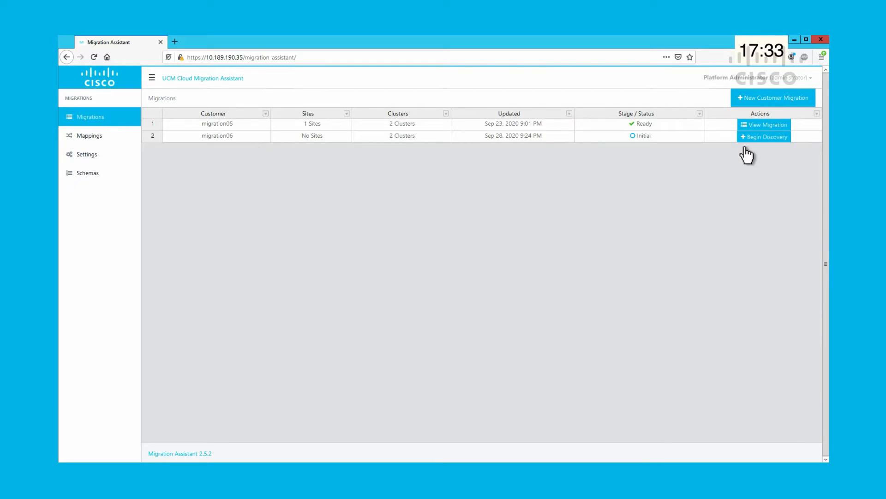
# Begin discovery for the migration06 customer with target customer name migration06 and the Clone Source Dialplan configuration.
pyautogui.click(765, 136)
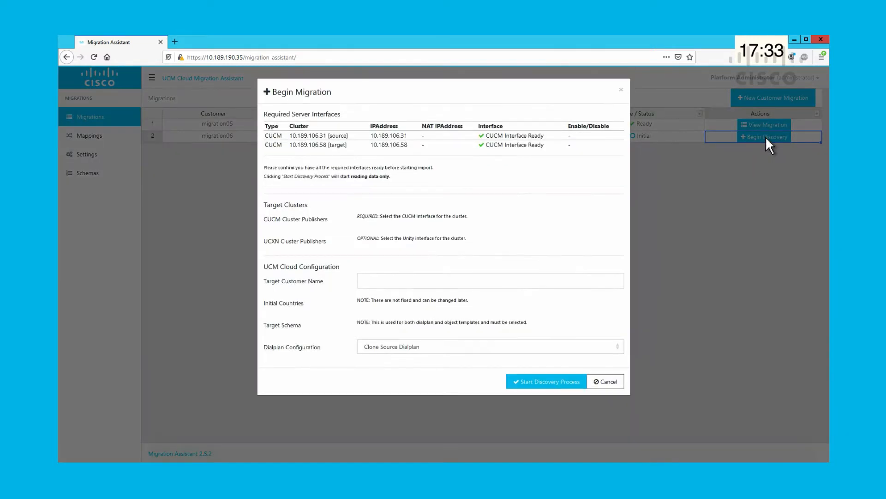
pyautogui.click(522, 277)
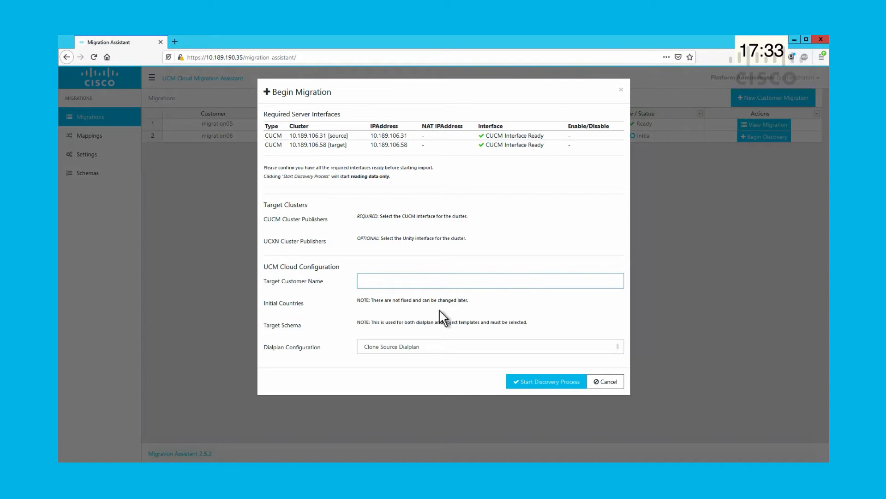
pyautogui.click(454, 285)
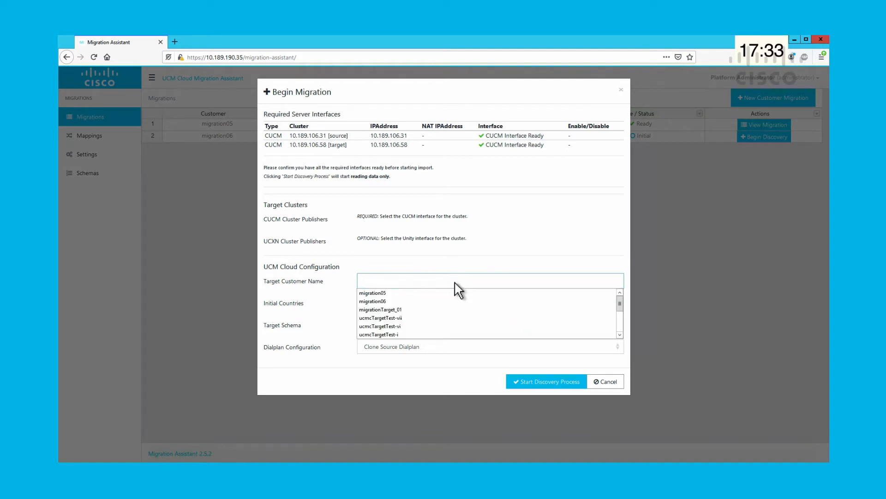
pyautogui.click(398, 301)
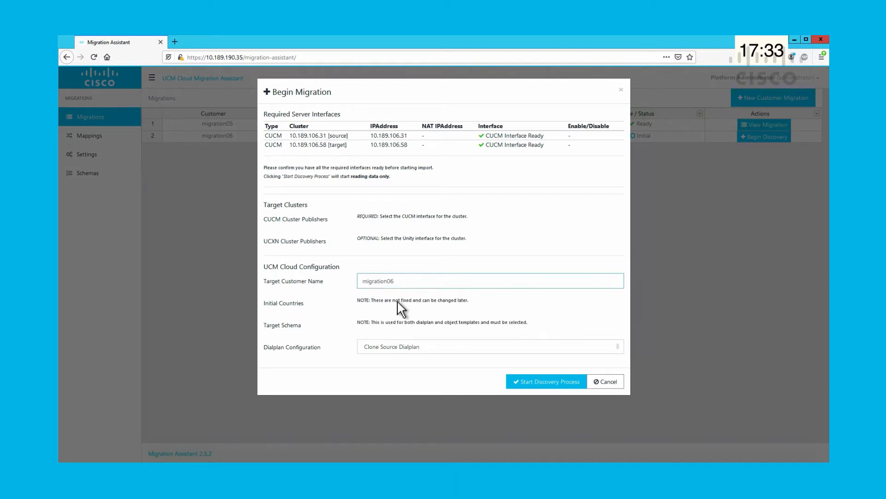
pyautogui.click(545, 381)
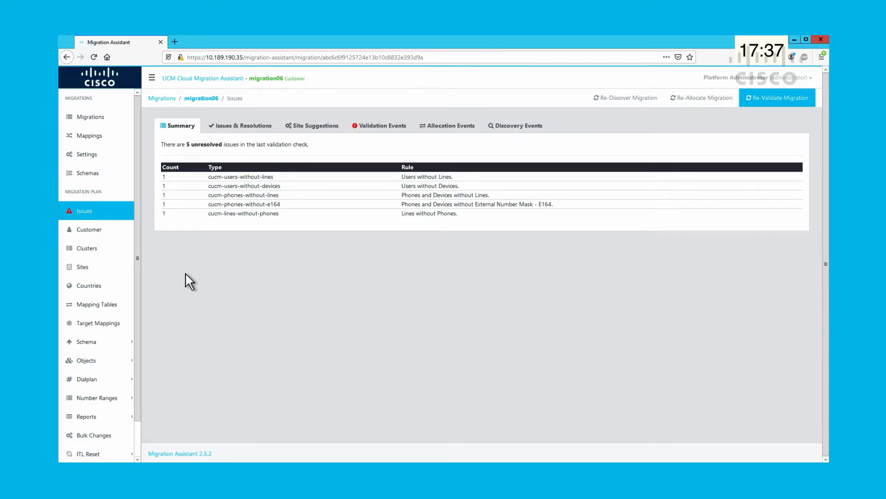
# Review the migration's validation rules and the detailed list of unresolved issues with their resolution options.
pyautogui.scroll(-2, 110, 300)
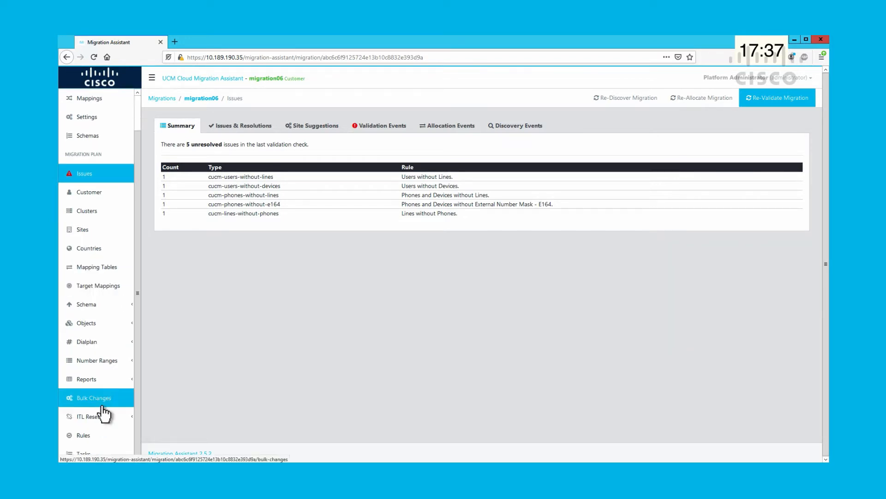
pyautogui.click(92, 436)
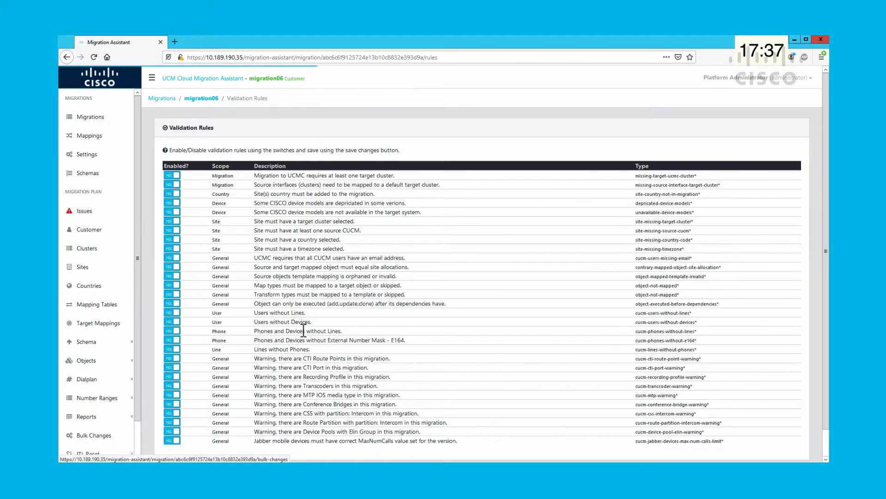
pyautogui.scroll(-2, 405, 278)
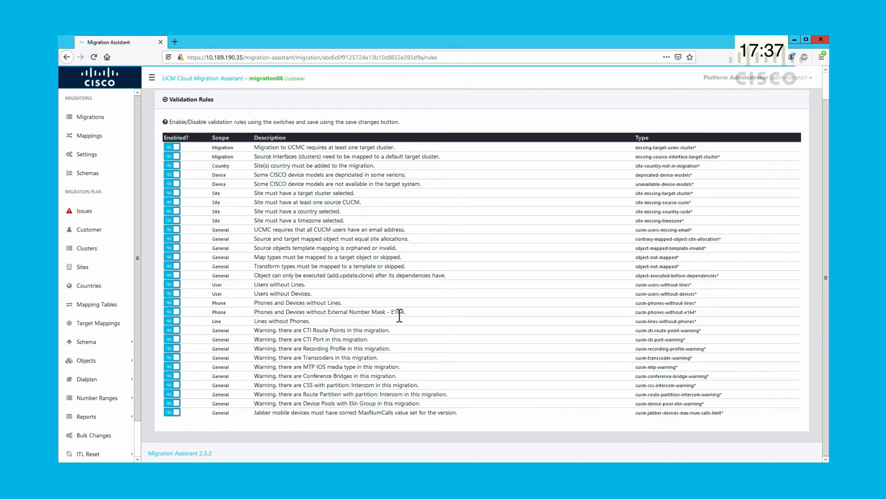
pyautogui.click(91, 211)
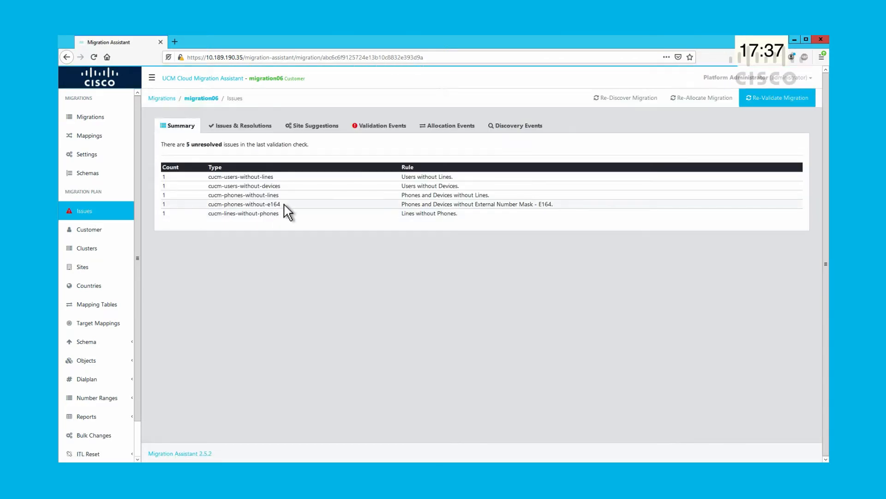
pyautogui.click(252, 134)
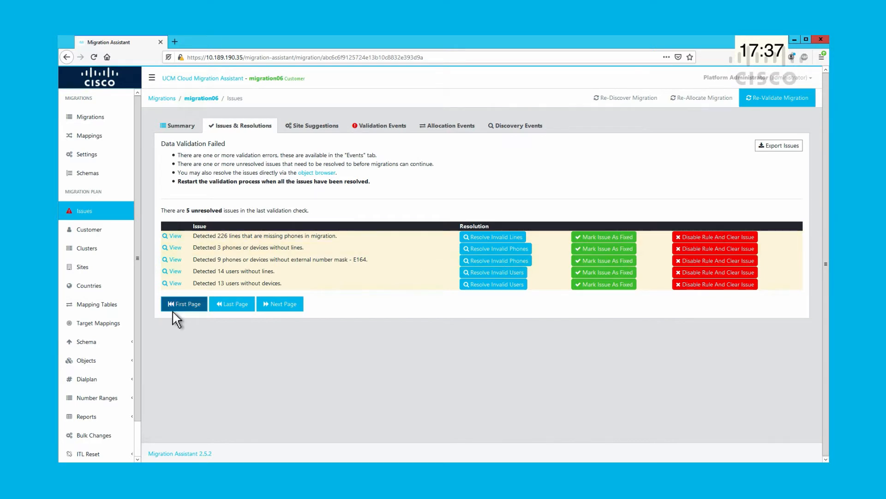
# Disable the validation rules Users without Lines, Users without Devices, Phones and Devices without Lines, and Lines without Phones, and save the changes.
pyautogui.scroll(-1, 96, 375)
pyautogui.scroll(-1, 96, 375)
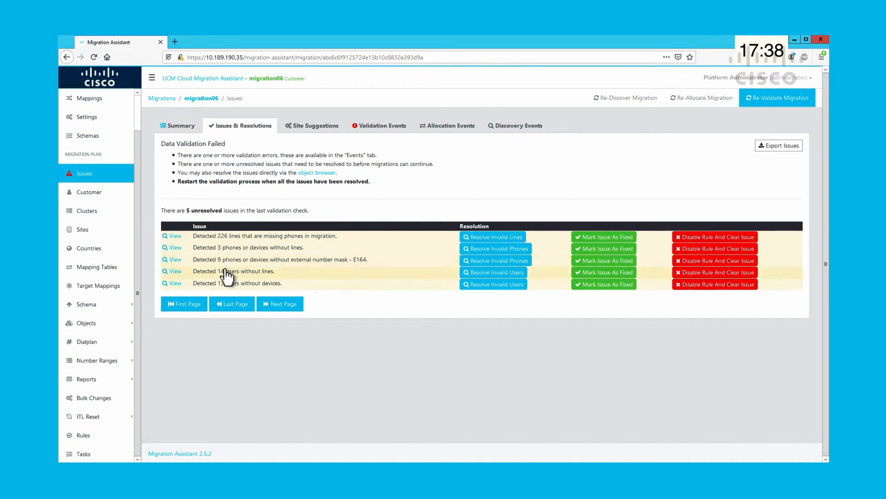
pyautogui.click(86, 437)
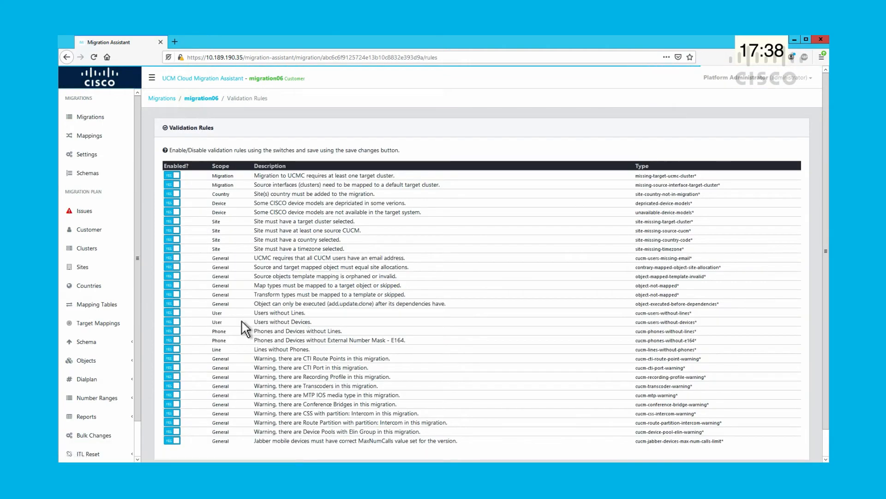
pyautogui.click(171, 313)
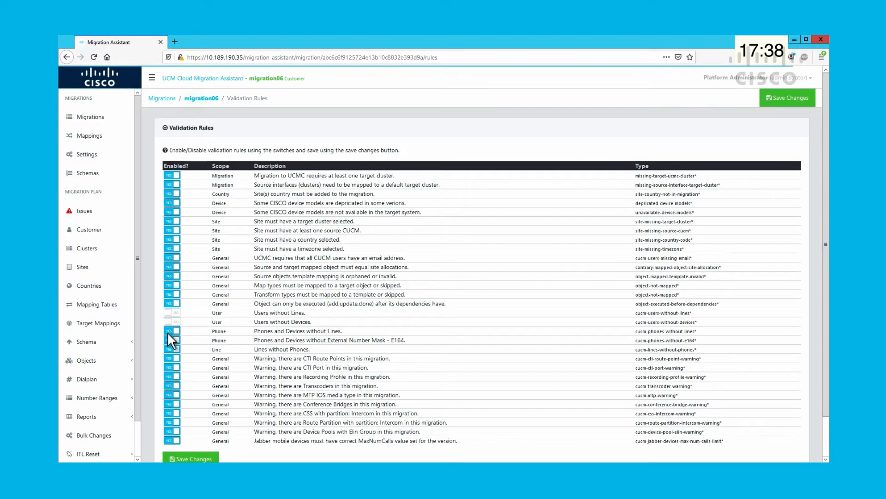
pyautogui.click(170, 332)
pyautogui.click(169, 349)
pyautogui.click(789, 97)
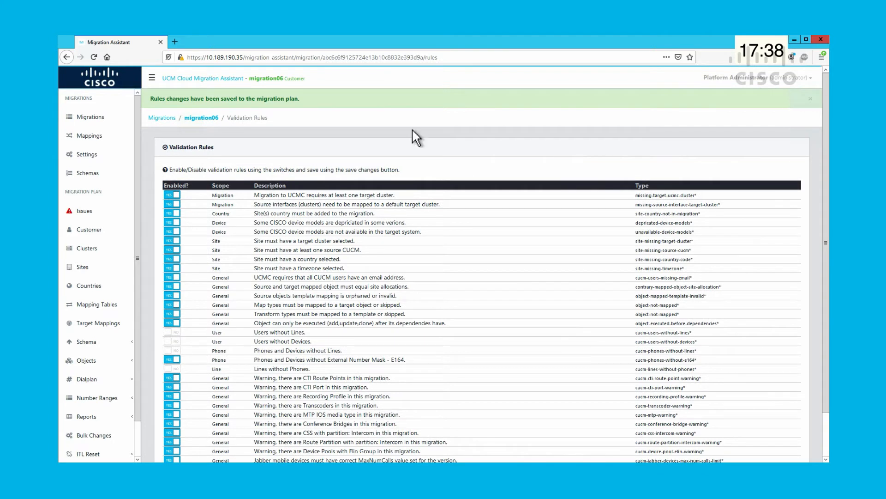
# Rerun discovery of the migration from its issues page.
pyautogui.click(91, 212)
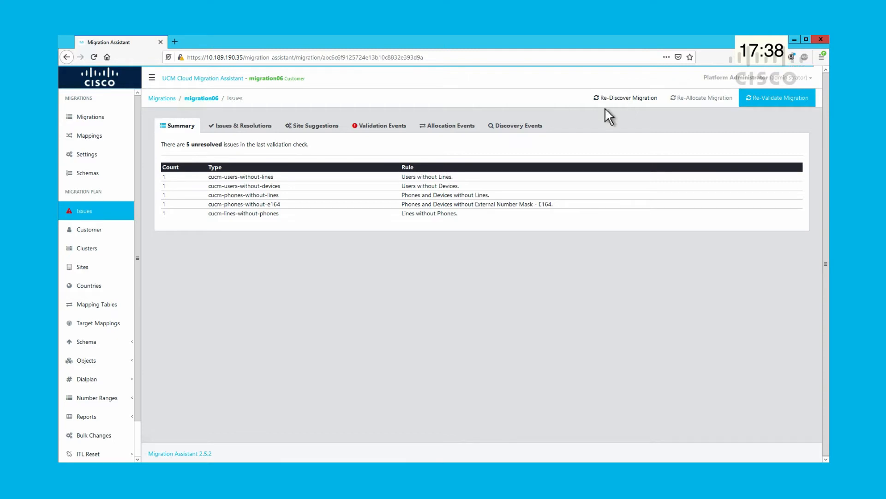
pyautogui.click(635, 100)
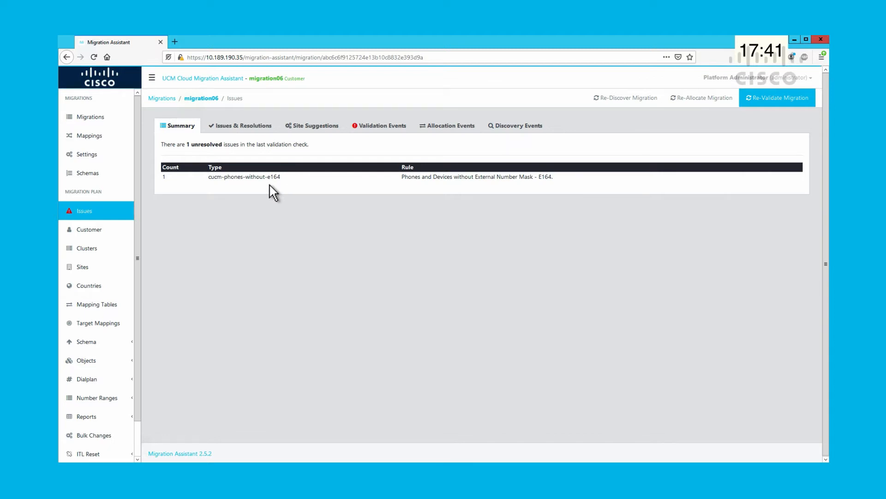
# Recheck which validation rules are enabled and open the list of phones flagged for lacking an E164 external number mask.
pyautogui.scroll(-2, 102, 355)
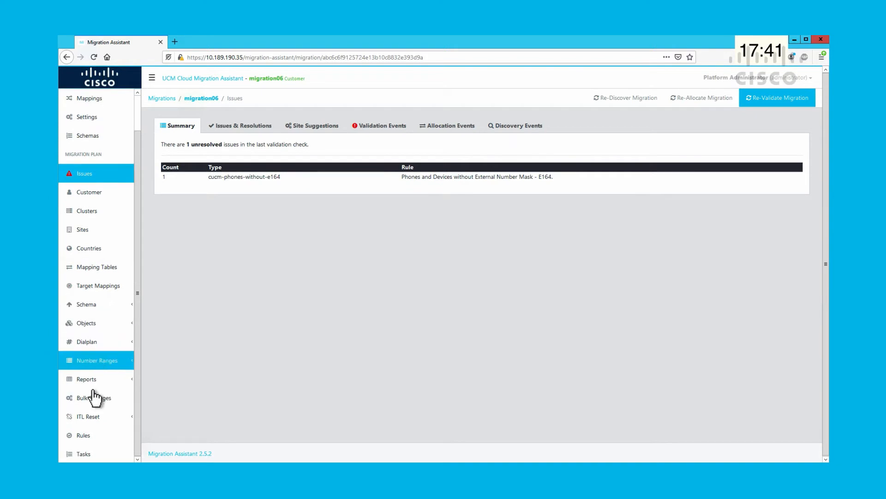
pyautogui.click(85, 435)
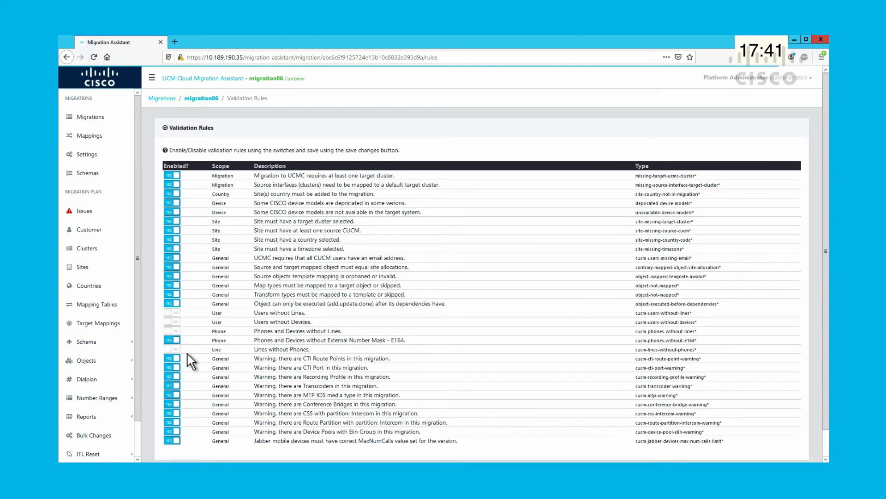
pyautogui.click(93, 210)
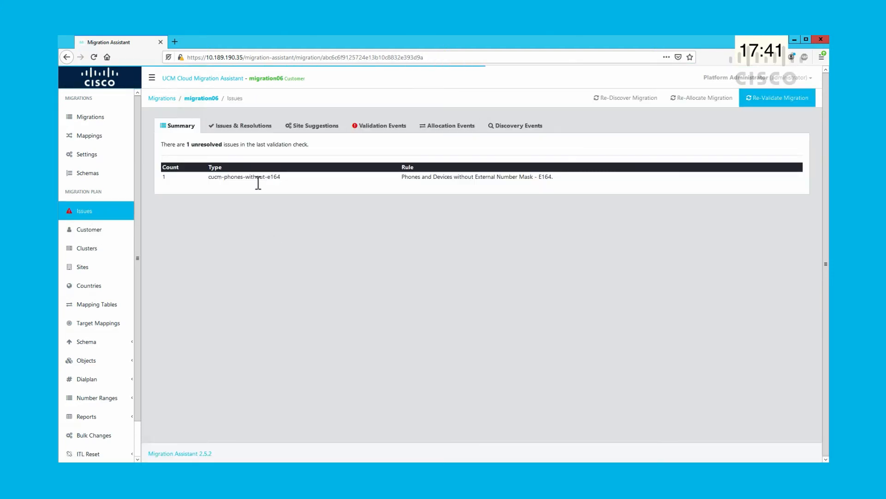
pyautogui.click(252, 135)
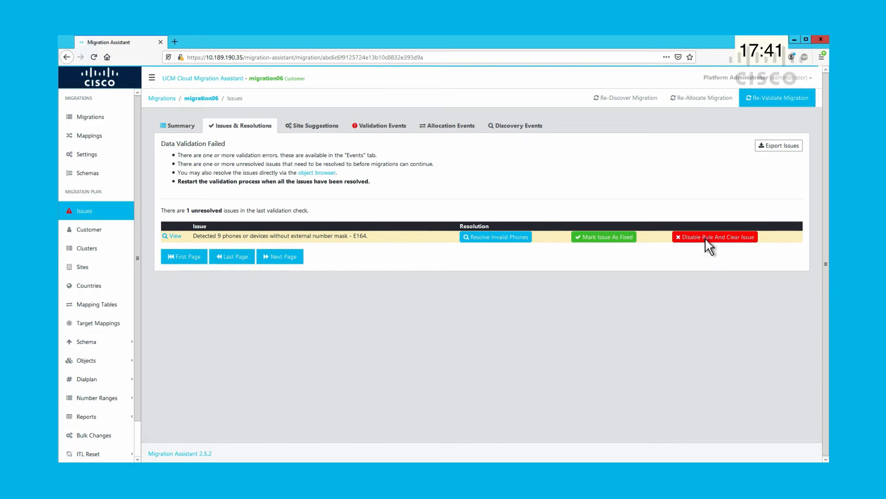
pyautogui.scroll(-2, 83, 443)
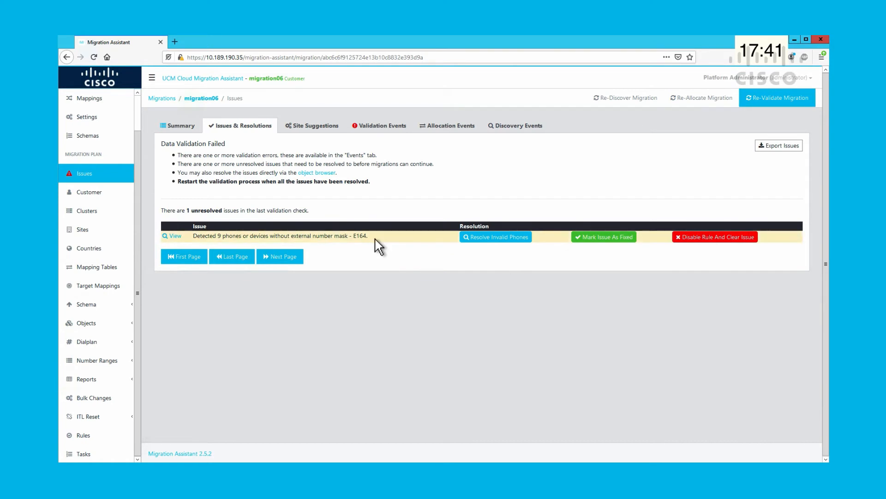
pyautogui.click(175, 235)
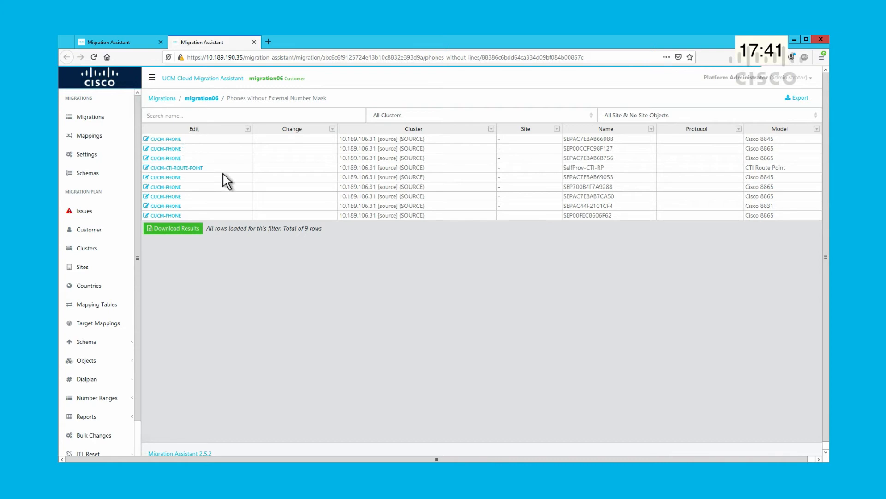
# Open the first flagged phone in the list and examine its source configuration values down through the vendor config.
pyautogui.click(175, 139)
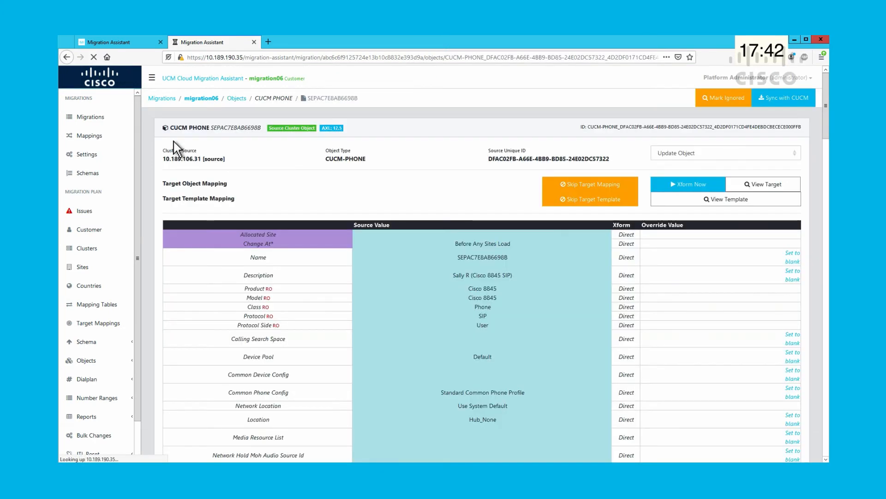
pyautogui.scroll(-5, 353, 283)
pyautogui.scroll(-18, 352, 281)
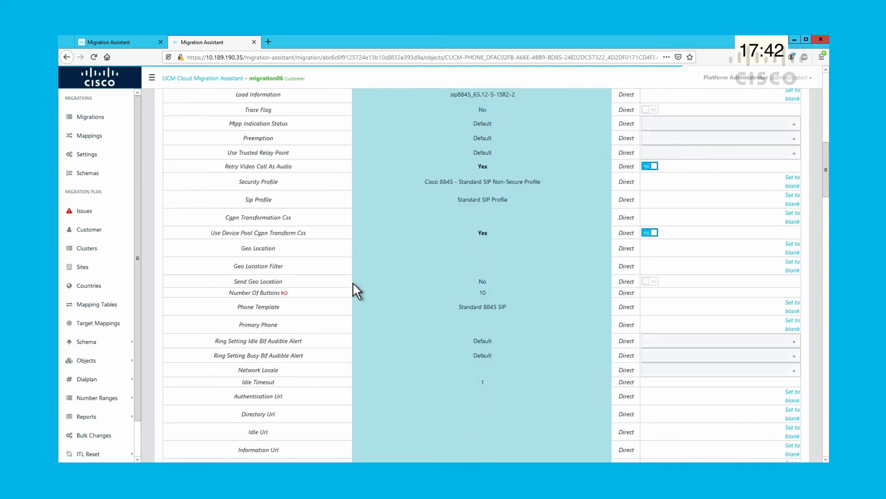
pyautogui.scroll(-15, 352, 283)
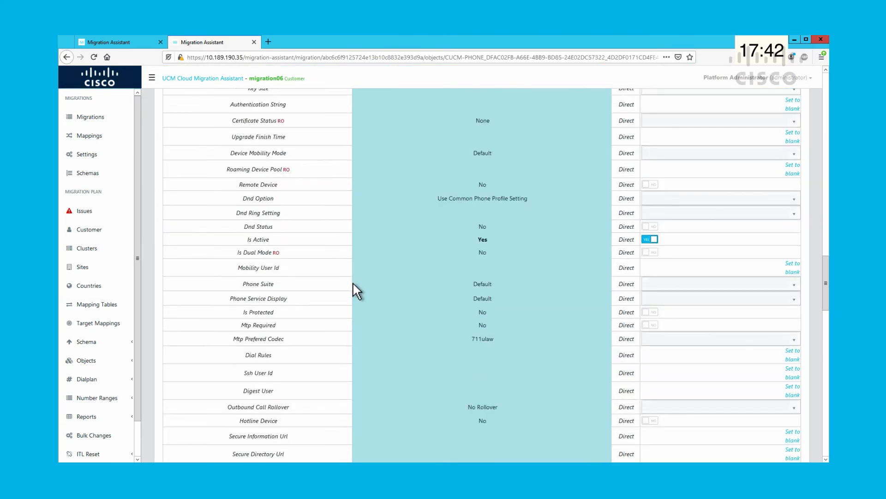
pyautogui.scroll(-1, 353, 284)
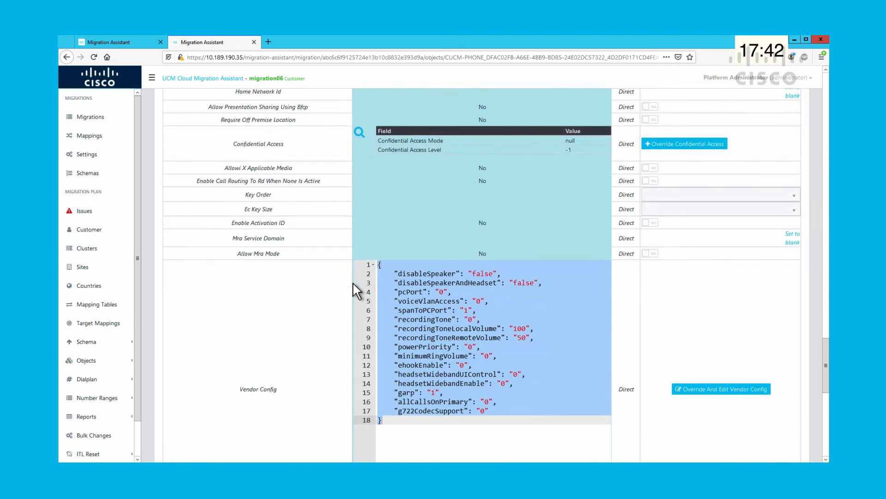
pyautogui.scroll(-5, 493, 196)
pyautogui.scroll(-2, 493, 196)
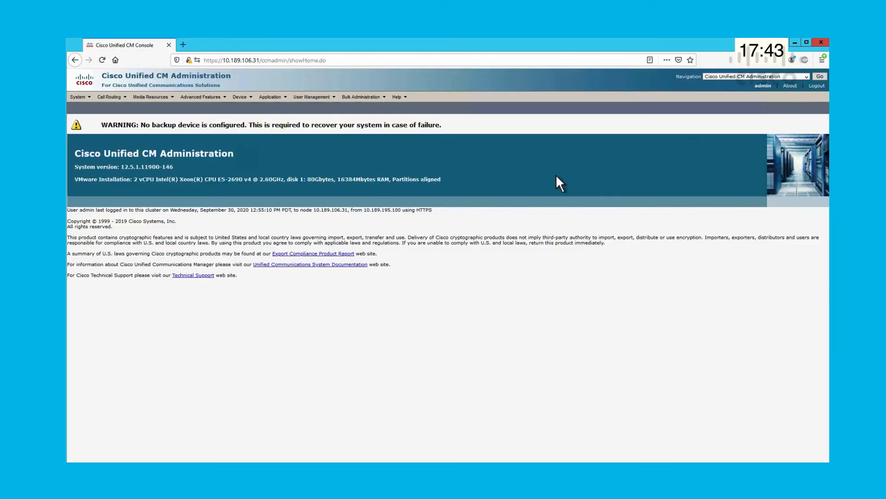
# In Cisco Unified CM Administration, open line 1 of phone SEP00CCFC98F127 and search for "mask" to locate its External Phone Number Mask.
pyautogui.moveTo(243, 101)
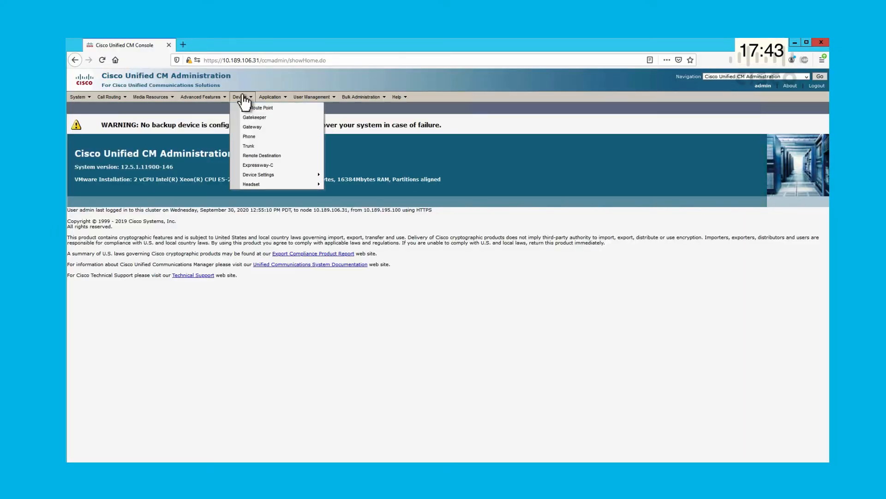
pyautogui.click(245, 136)
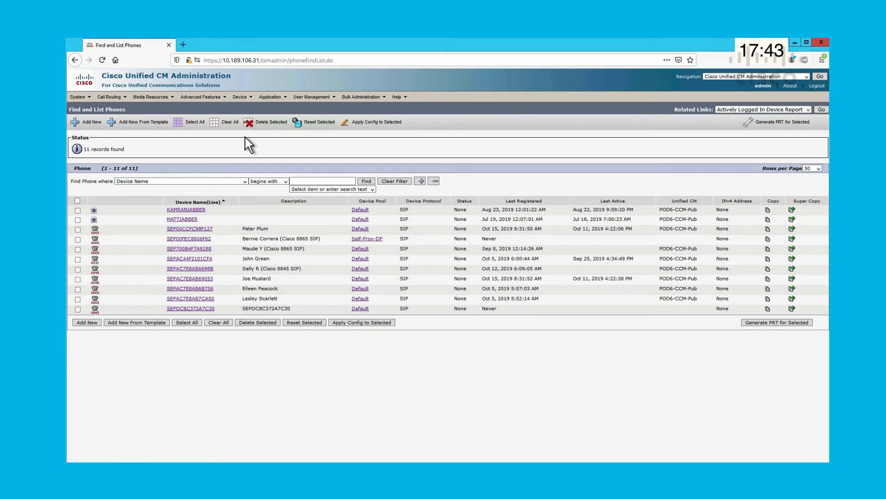
pyautogui.click(188, 228)
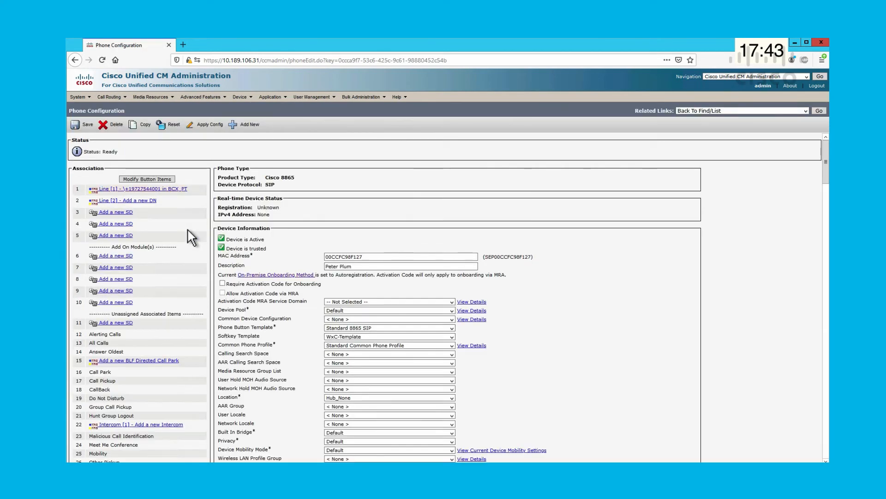
pyautogui.click(157, 188)
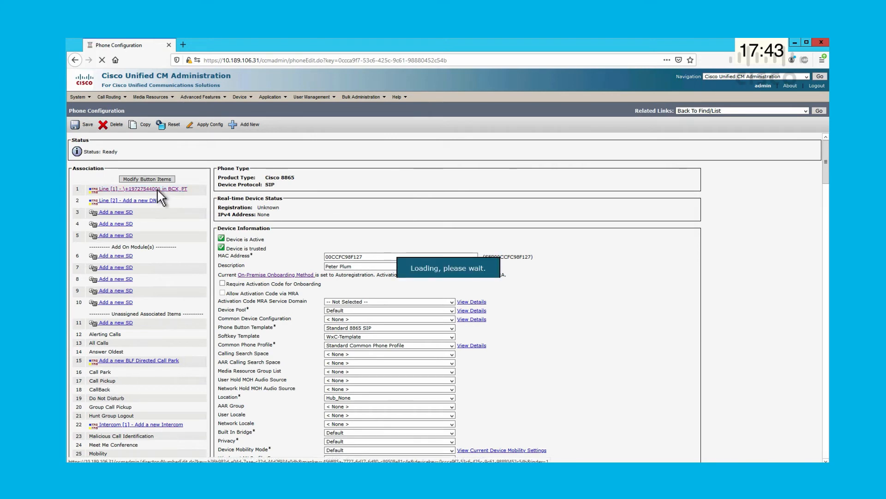
pyautogui.hotkey('ctrl', 'f')
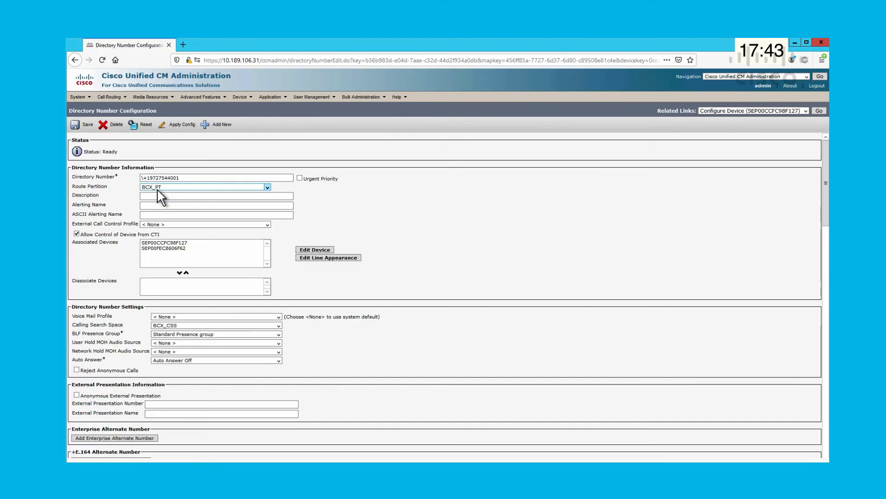
pyautogui.write('mask')
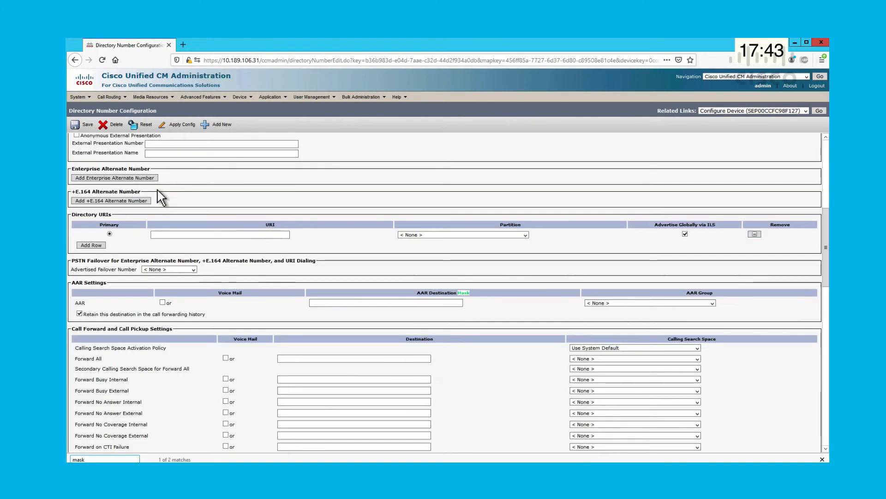
pyautogui.press('Return')
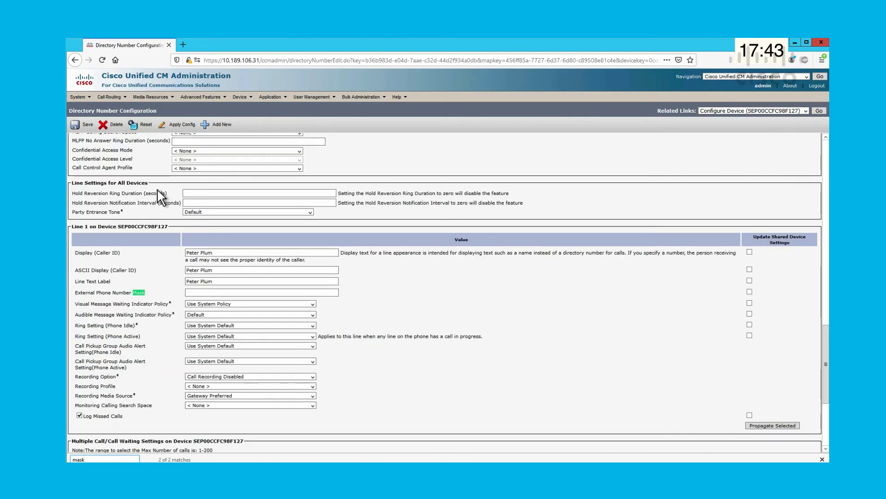
# Open the bulk Update Lines form for phones, finding all directory numbers without a filter.
pyautogui.press('Escape')
pyautogui.click(205, 292)
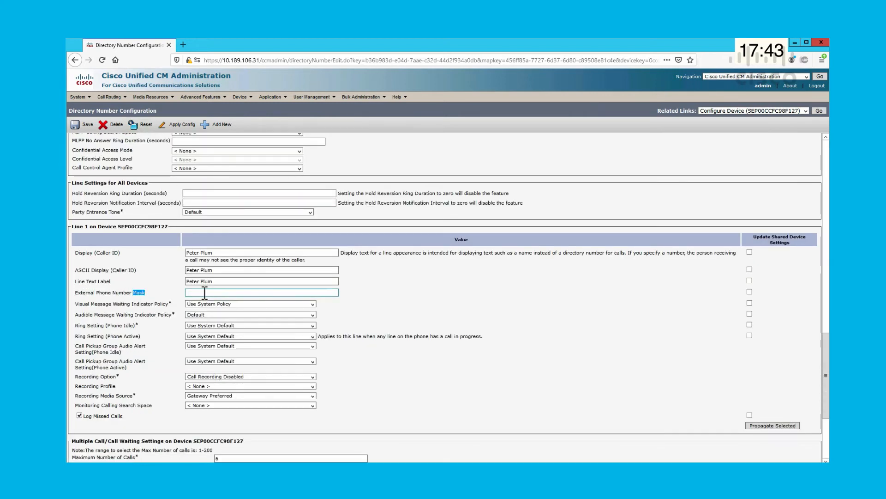
pyautogui.click(376, 107)
pyautogui.moveTo(396, 124)
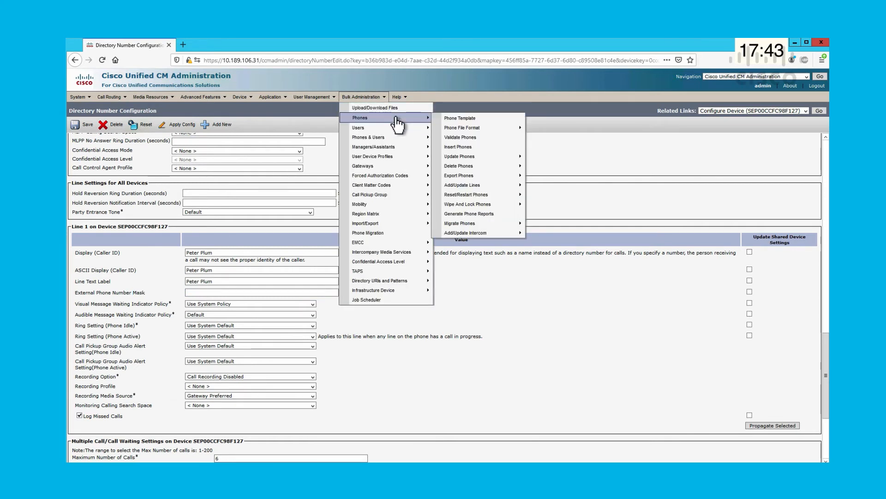
pyautogui.moveTo(473, 187)
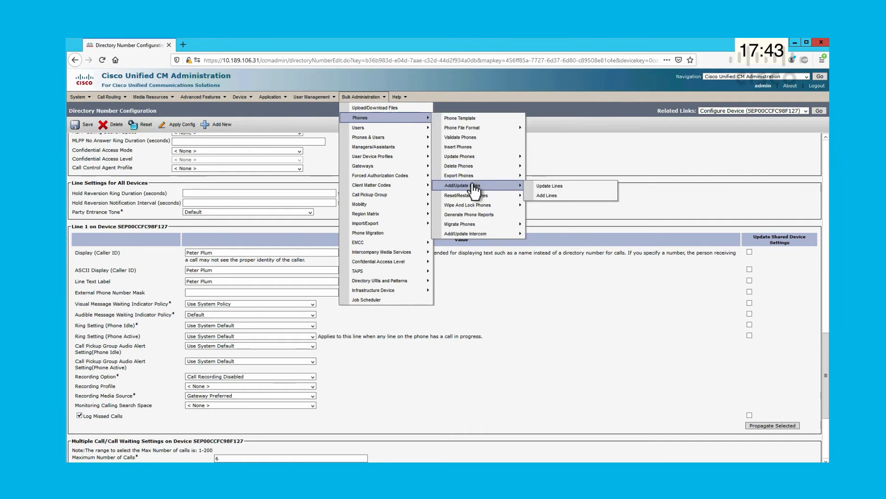
pyautogui.click(555, 187)
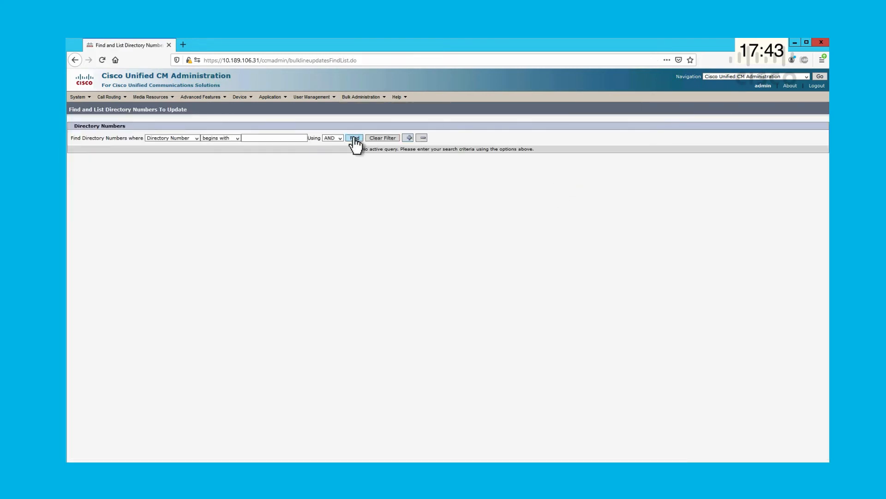
pyautogui.click(354, 138)
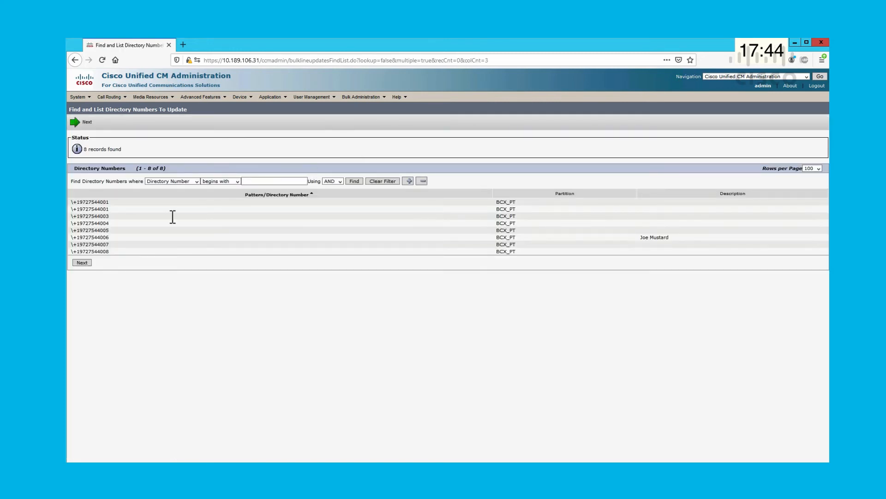
pyautogui.click(83, 262)
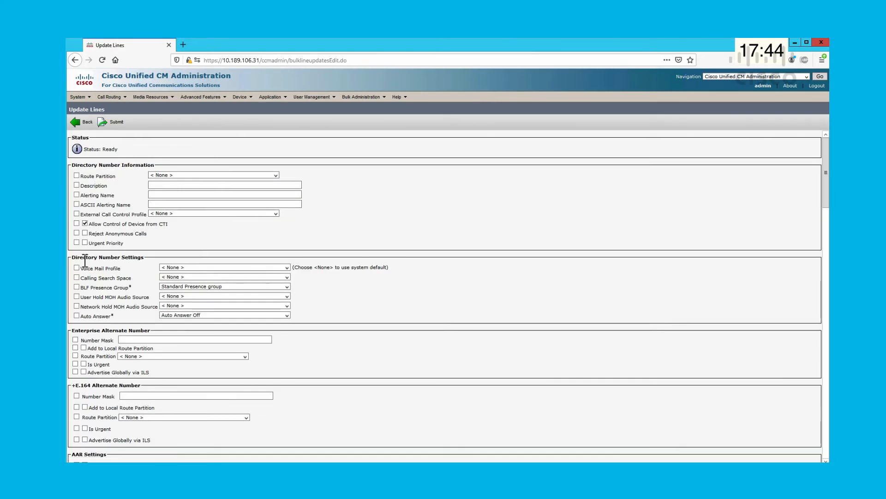
# Find "mask" on the Update Lines form, include External Phone Number Mask in the update and fill it with the suggested full phone number.
pyautogui.press('/')
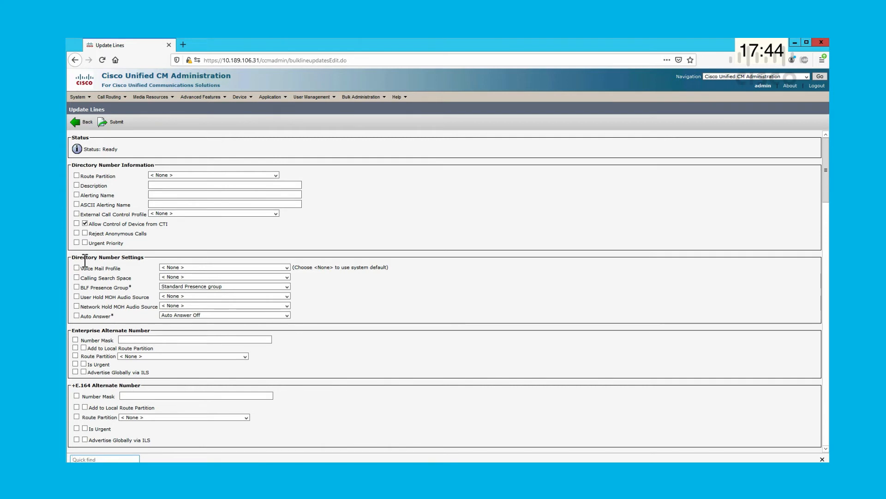
pyautogui.write('mask')
pyautogui.press('Return')
pyautogui.press('Return')
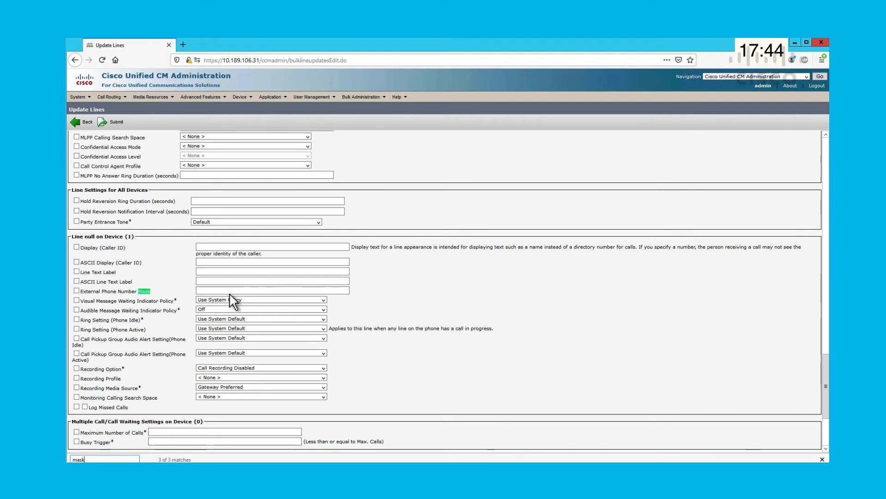
pyautogui.click(77, 291)
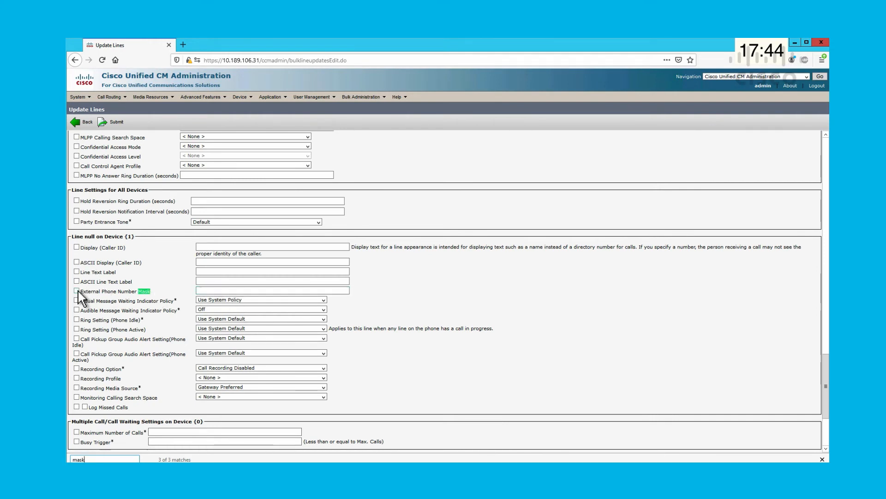
pyautogui.click(201, 290)
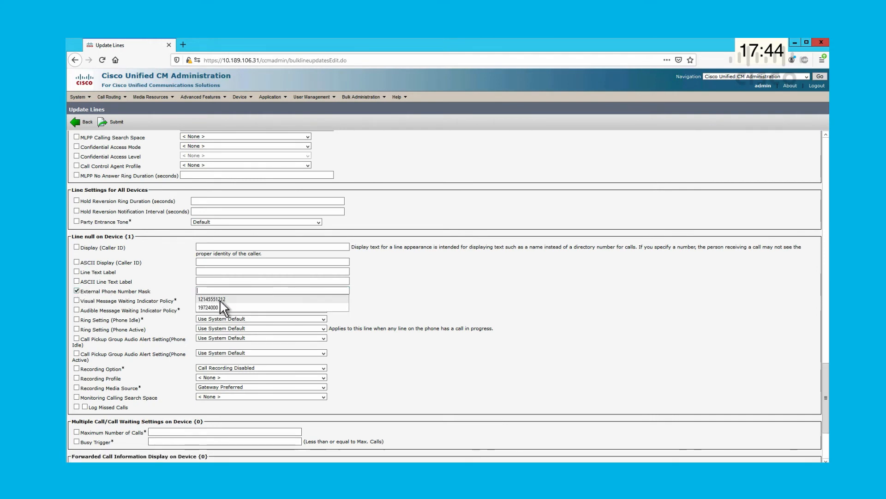
pyautogui.click(221, 299)
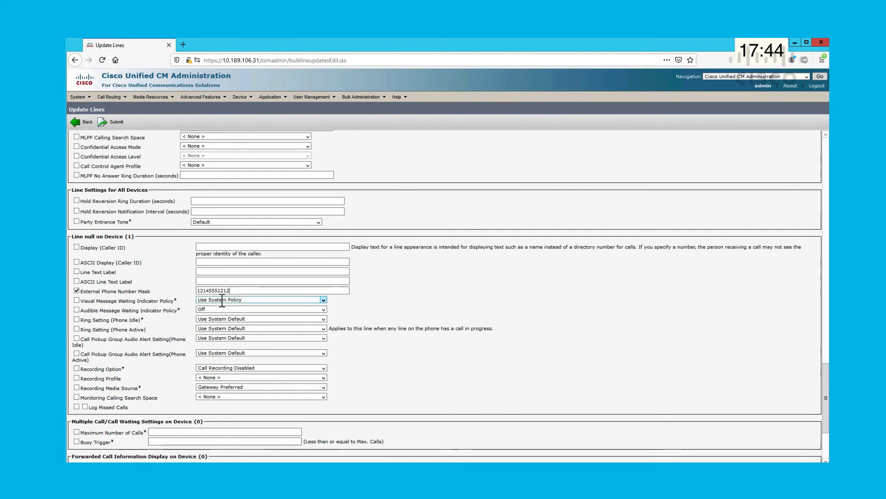
# Set the Update Lines - Query job to Run Immediately and submit it.
pyautogui.scroll(-3, 340, 307)
pyautogui.scroll(-1, 338, 303)
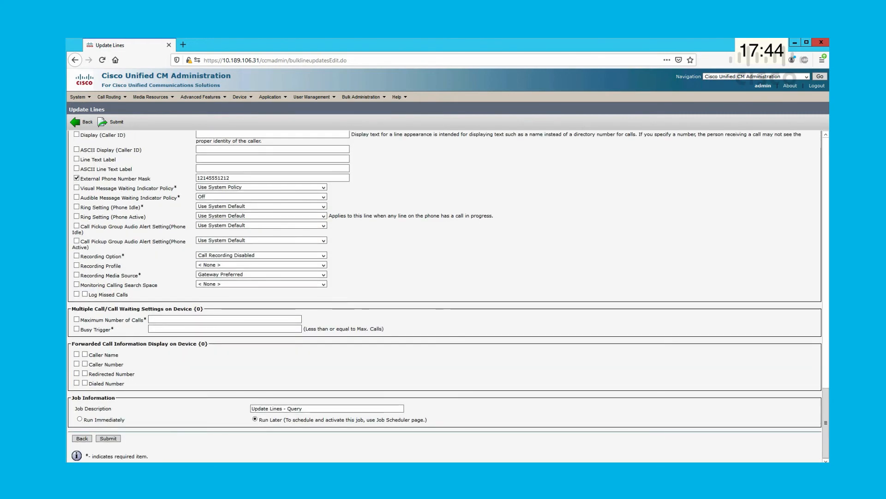
pyautogui.click(79, 420)
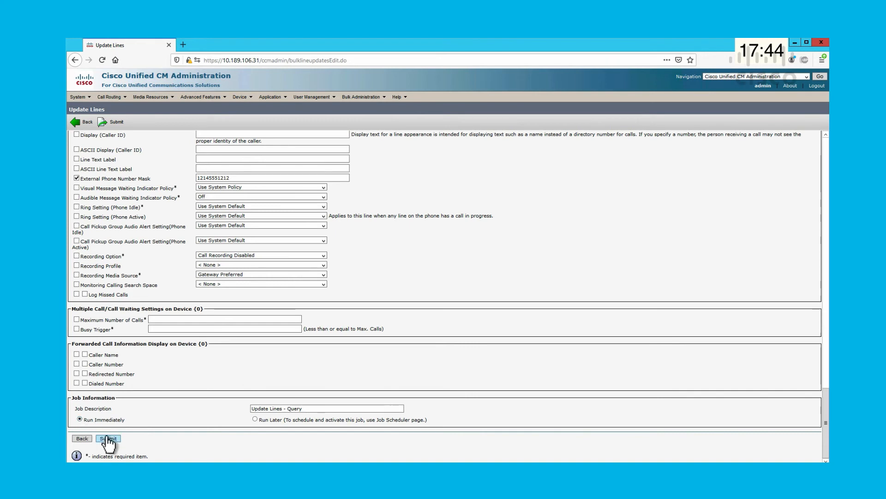
pyautogui.click(108, 438)
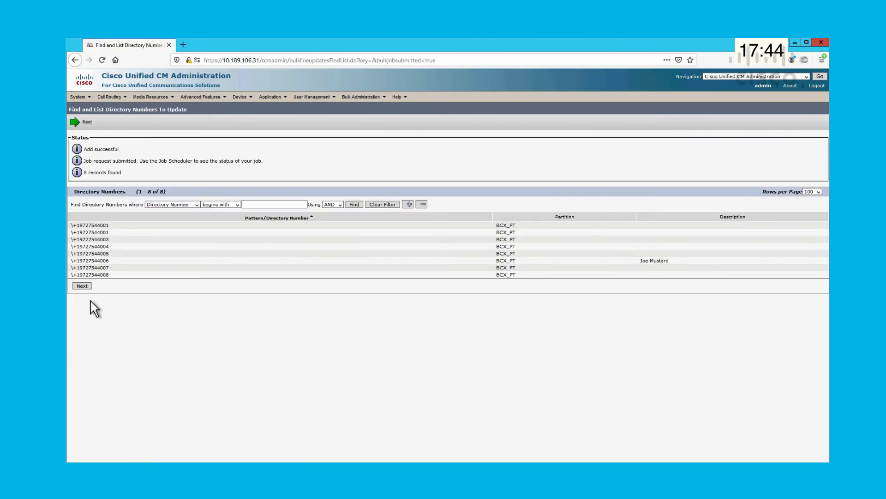
# List all bulk jobs in the Job Scheduler to check the status of the submitted line update.
pyautogui.moveTo(360, 98)
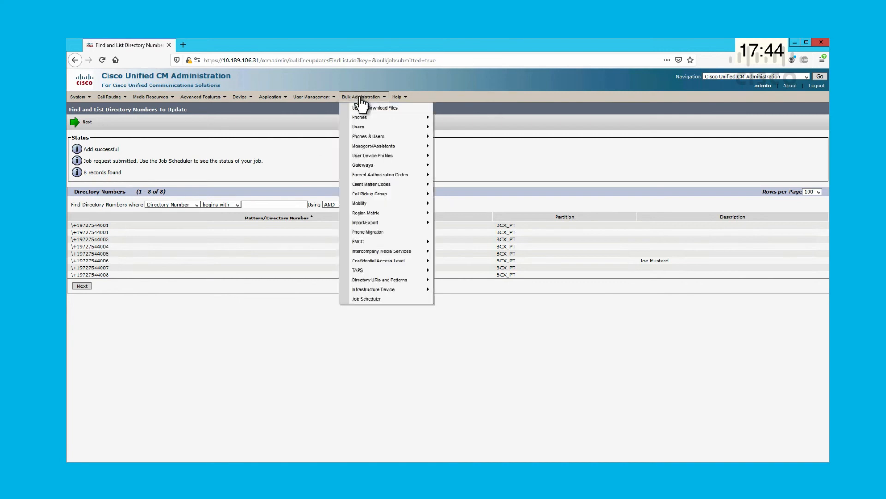
pyautogui.click(375, 298)
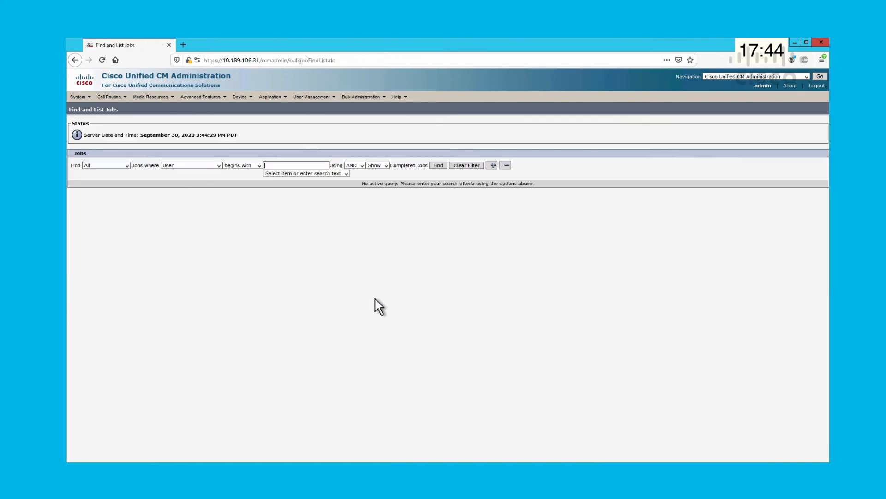
pyautogui.click(438, 165)
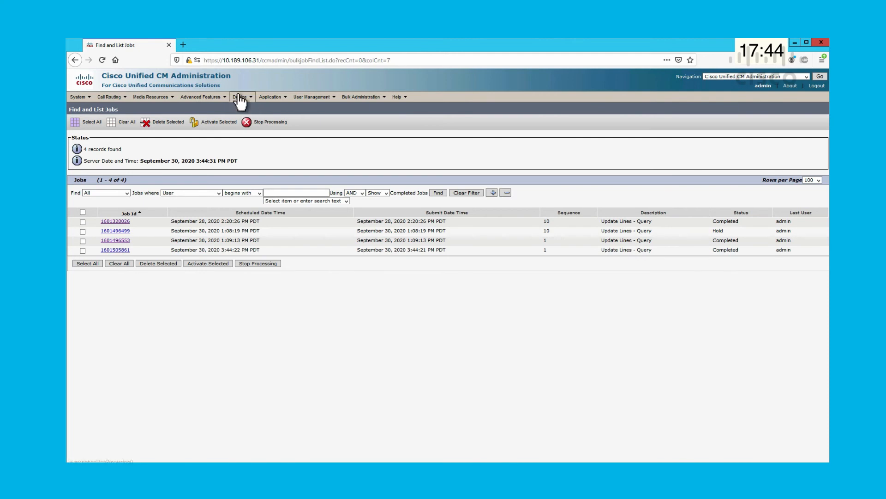
# Reopen line 1 of phone SEP00CCFC98F127 and search for "mask" to check its External Phone Number Mask.
pyautogui.moveTo(239, 97)
pyautogui.click(248, 137)
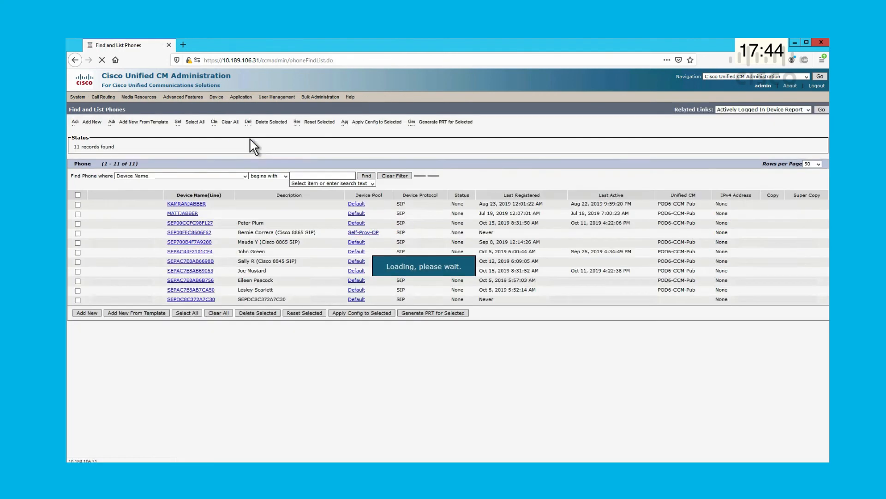
pyautogui.click(197, 229)
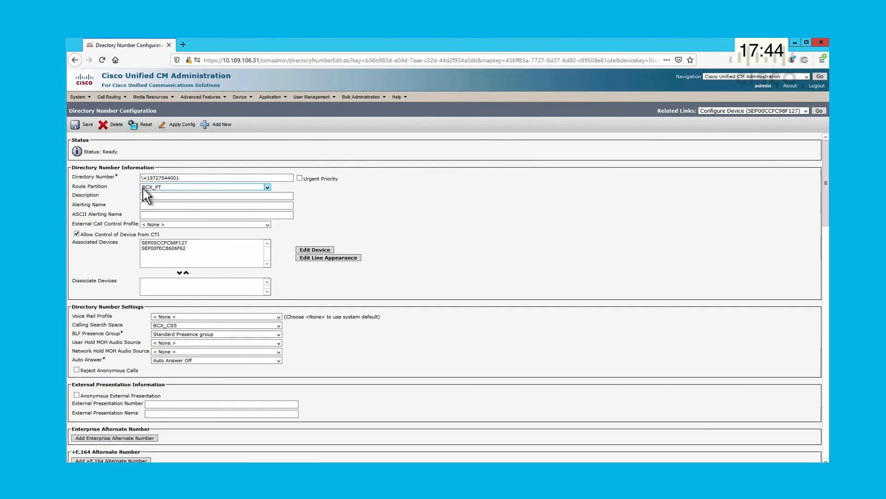
pyautogui.hotkey('ctrl', 'f')
pyautogui.write('mask')
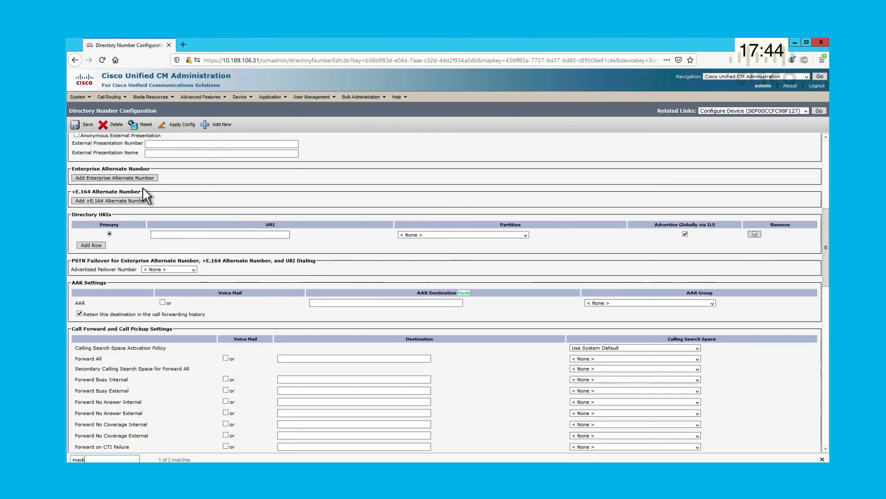
pyautogui.press('Return')
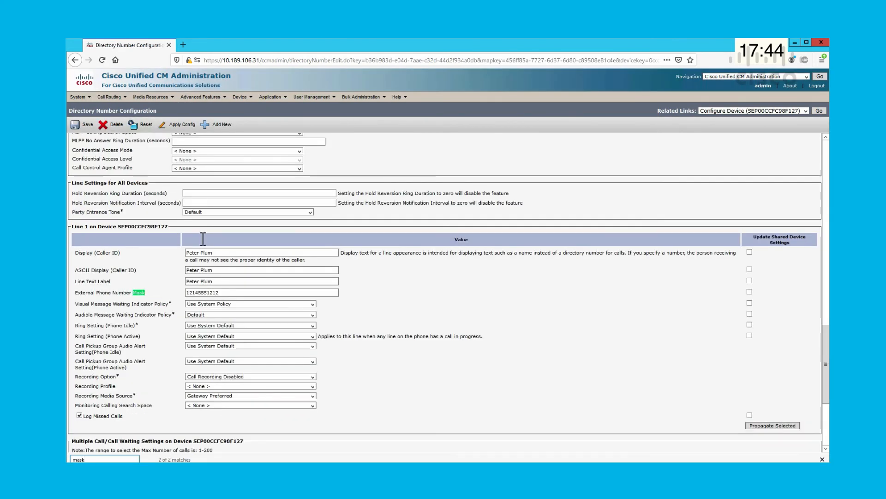
pyautogui.click(229, 293)
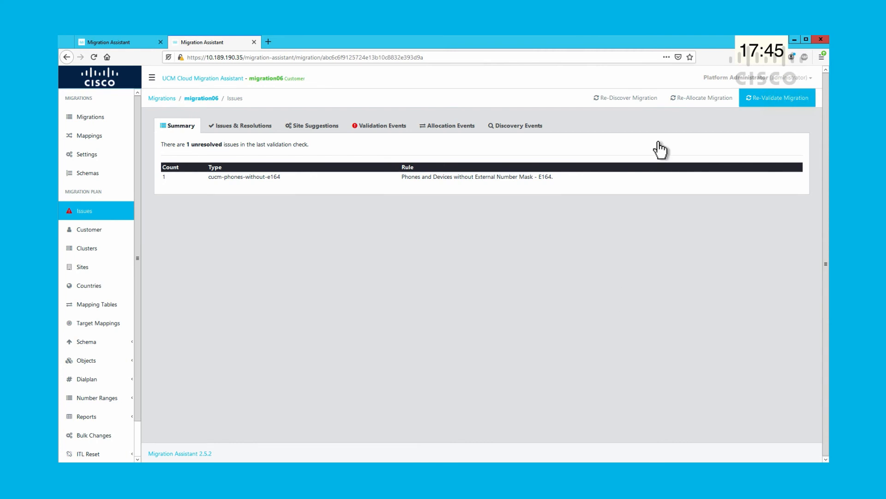
# In Migration Assistant, rediscover migration06 and view the devices listed under the issue for missing external number masks.
pyautogui.click(626, 98)
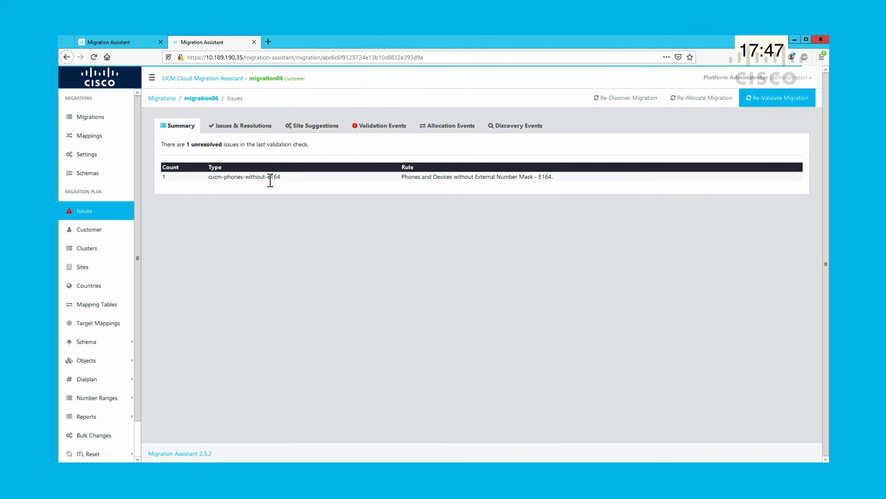
pyautogui.click(251, 126)
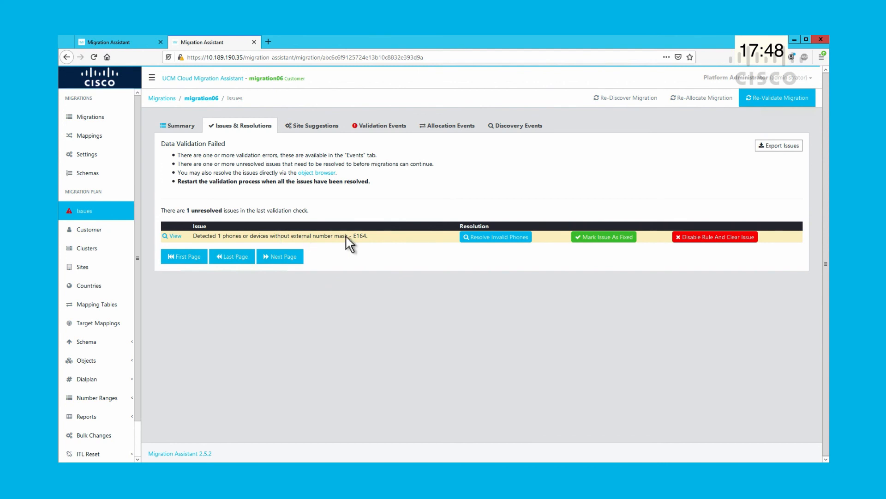
pyautogui.click(176, 236)
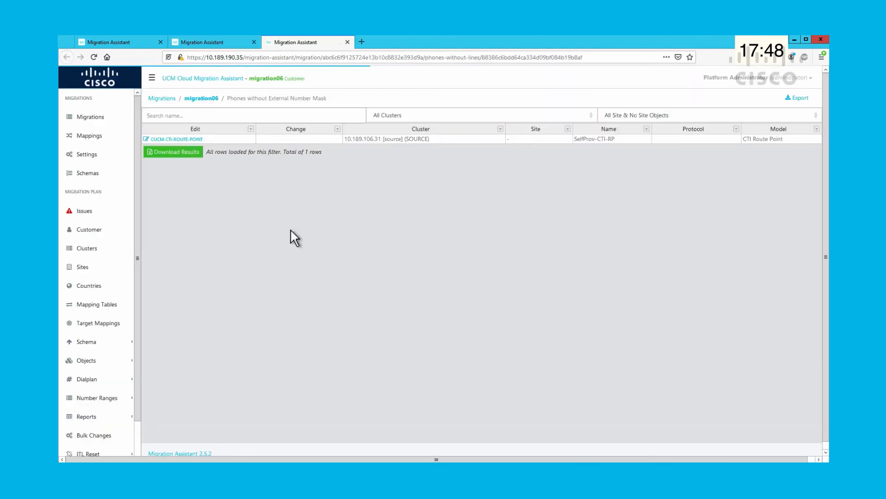
# Open the flagged CTI route point SelfProv-CTI-RP and search for "mask" to check the E164 mask of its line.
pyautogui.click(193, 139)
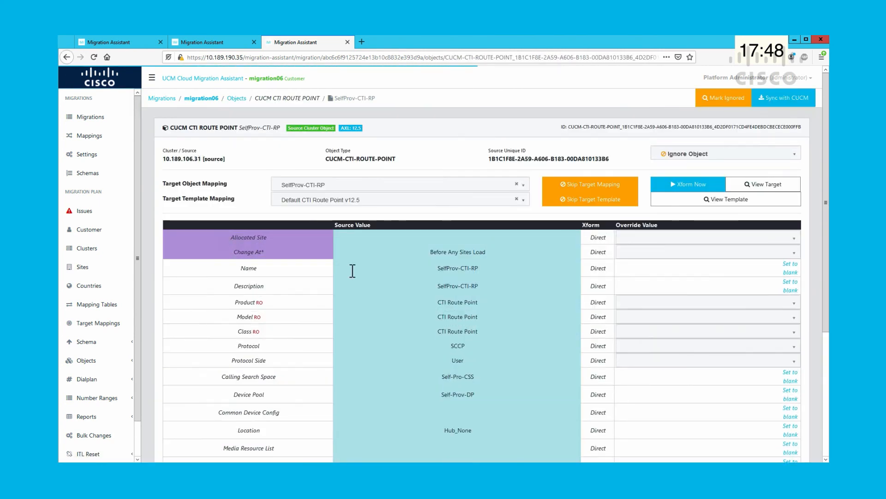
pyautogui.press('/')
pyautogui.write('mask')
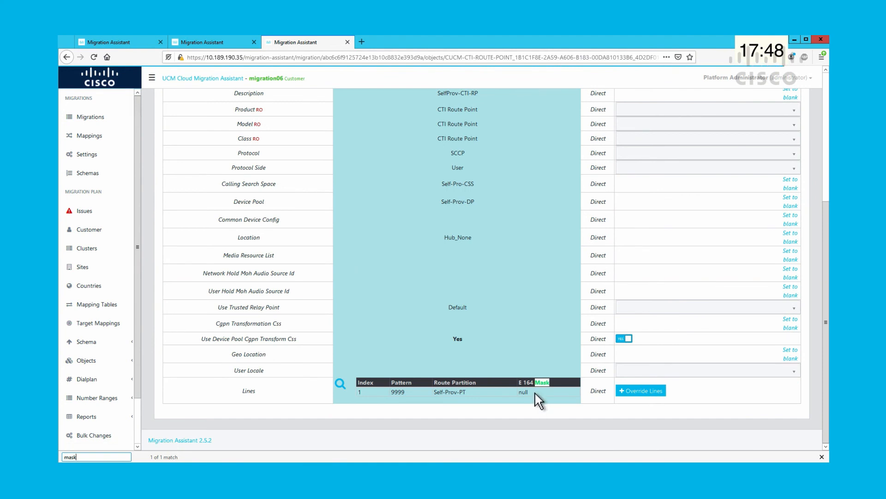
pyautogui.press('Escape')
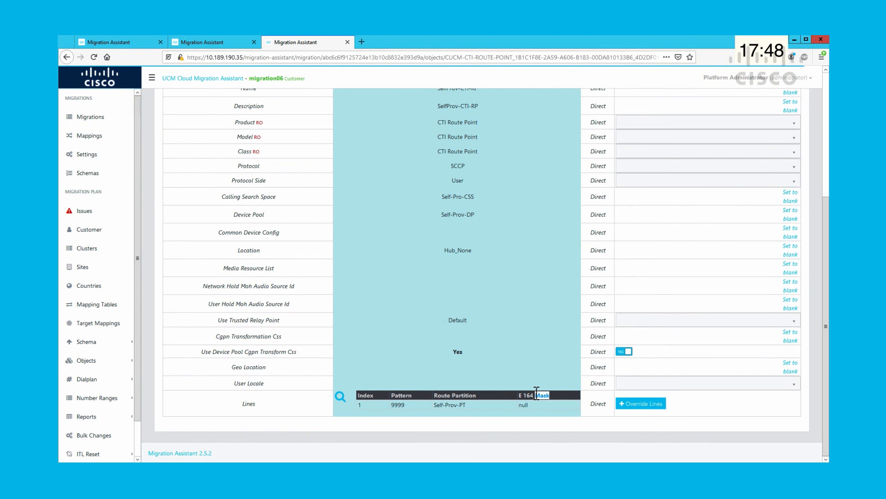